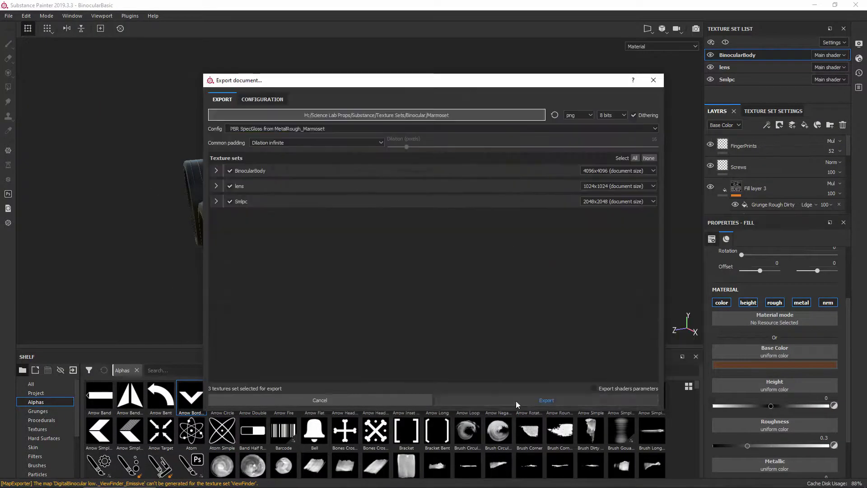
Step: Export the Binocular body, lens and Smlpc texture sets as 12 Marmoset PNG maps
click(517, 404)
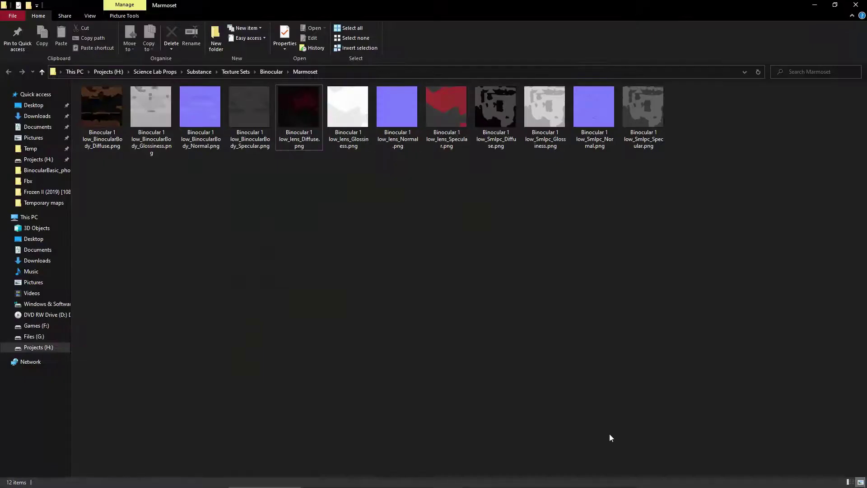